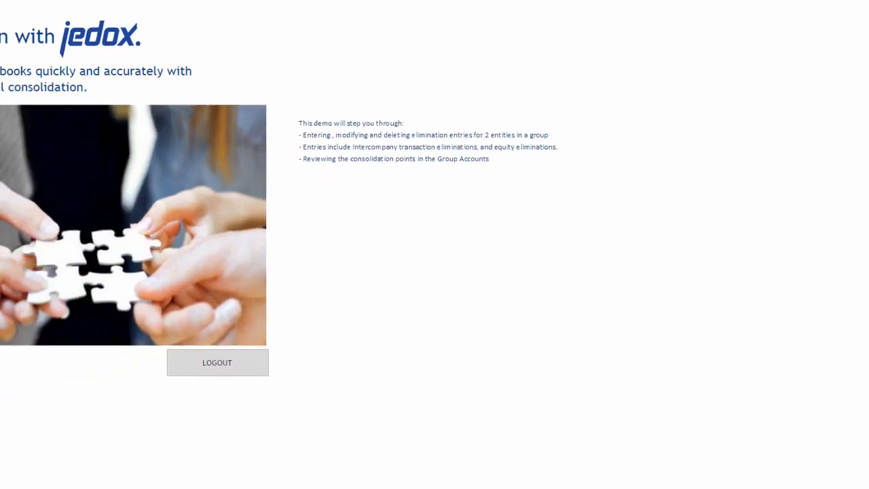
Review line 1 of the June 2010 intra-group transactions, checking its account list, cost centre, description and debit amount
left_click(241, 212)
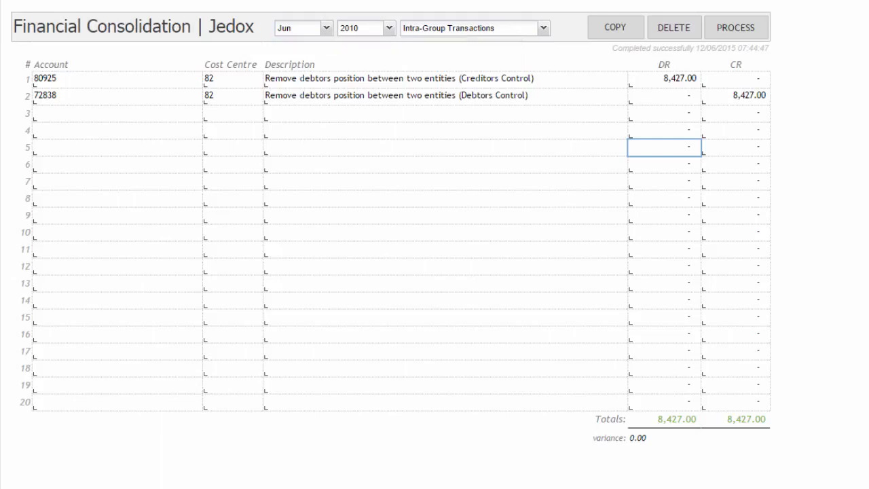
left_click(117, 79)
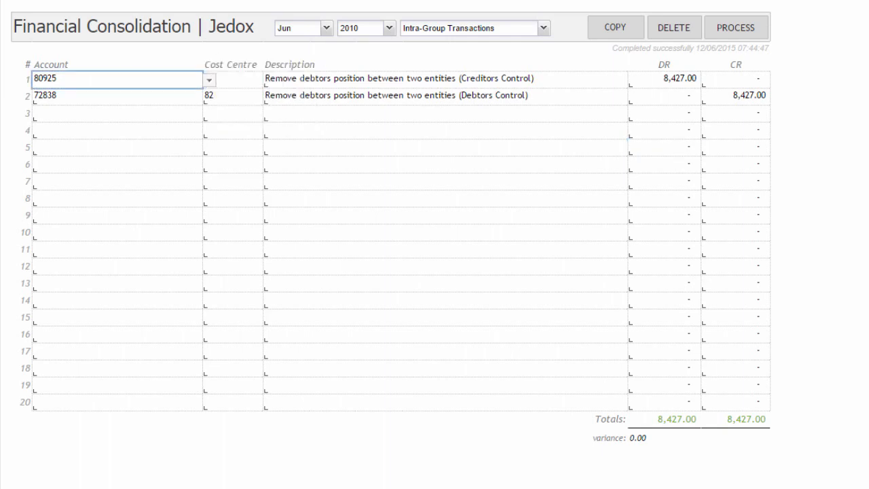
left_click(232, 131)
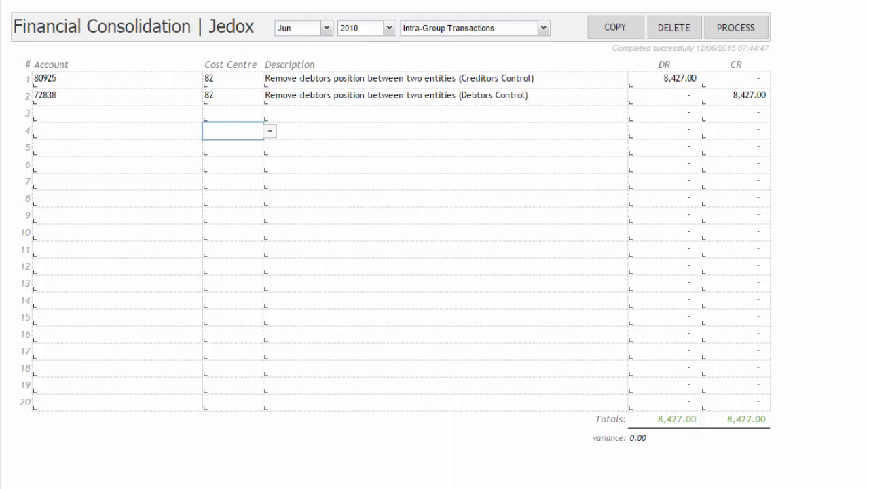
left_click(117, 80)
left_click(209, 80)
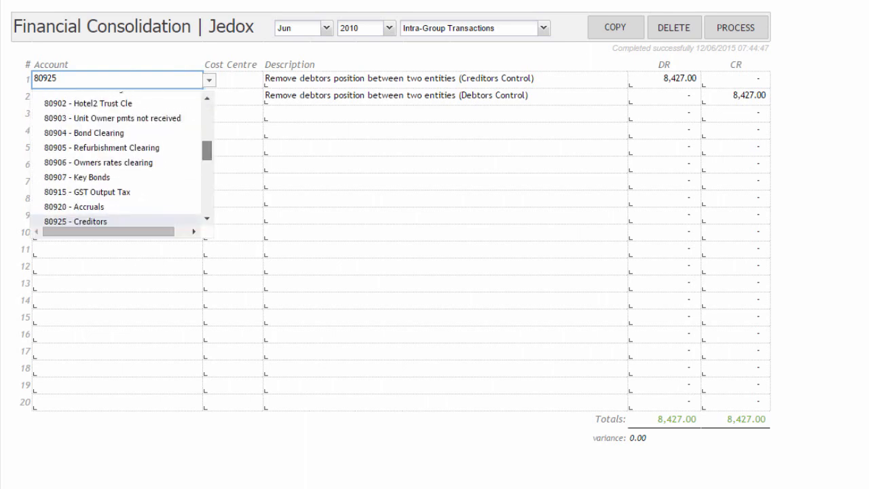
left_click(233, 80)
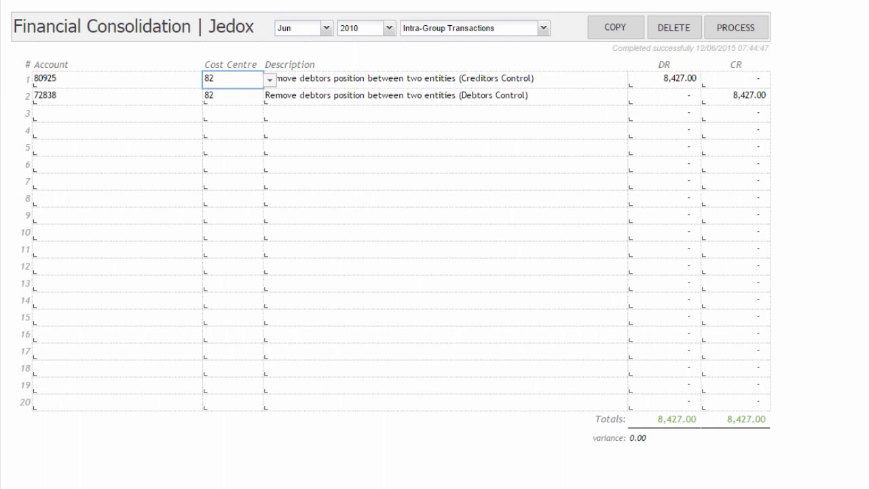
left_click(446, 80)
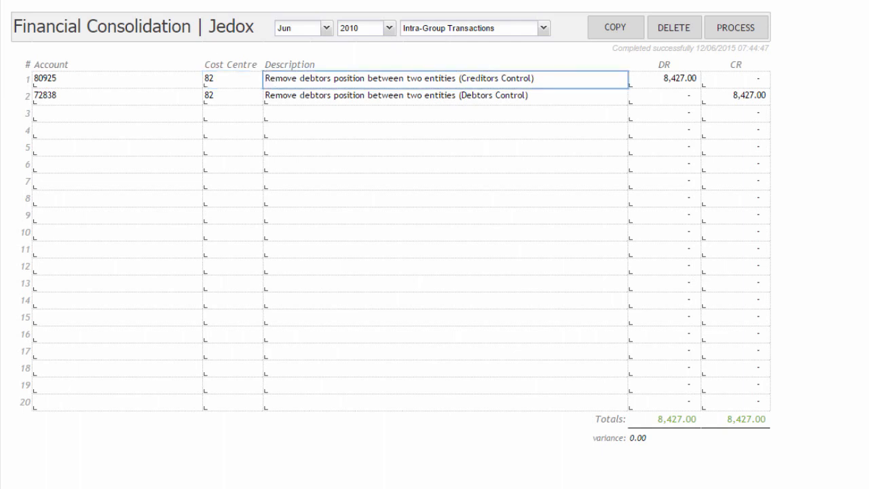
left_click(665, 80)
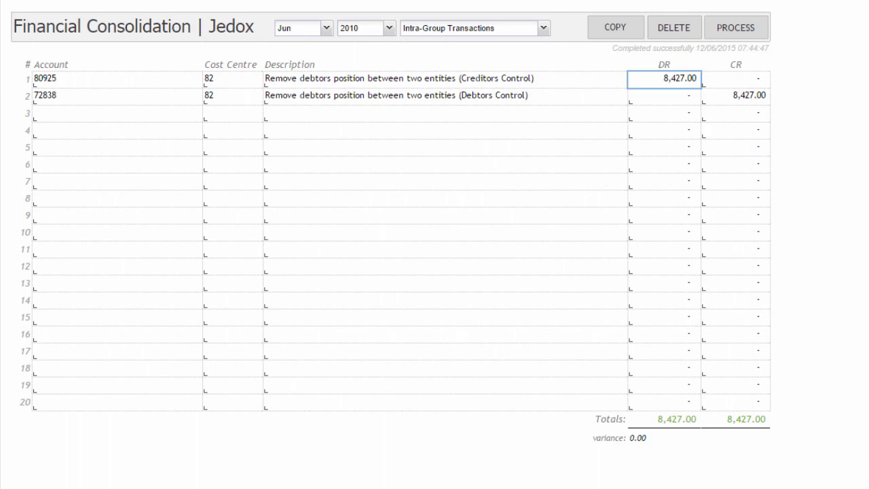
Review line 2 of the intra-group transactions, locating Debtors Control in the account list and checking its cost centre and credit amount
left_click(118, 96)
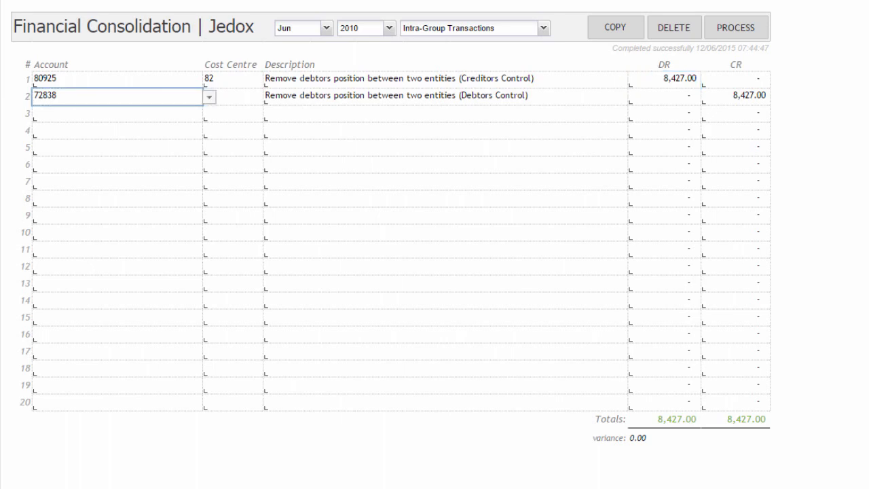
left_click(209, 97)
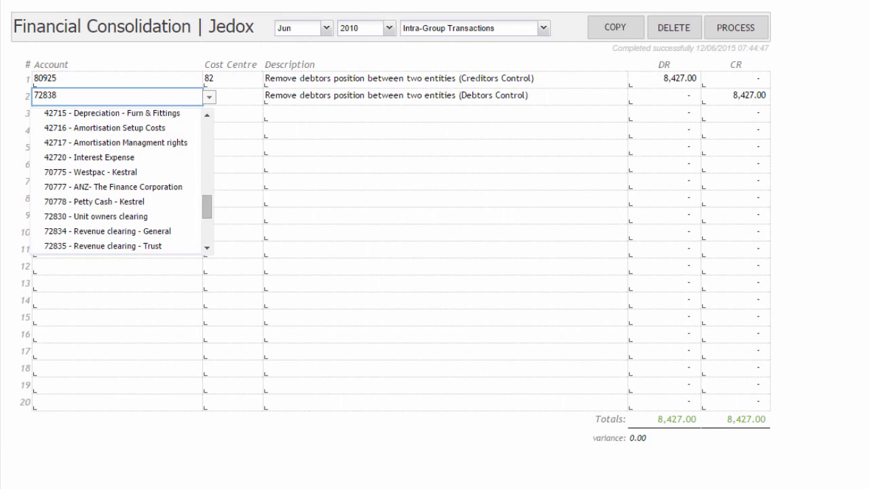
left_click_drag(207, 208, 207, 212)
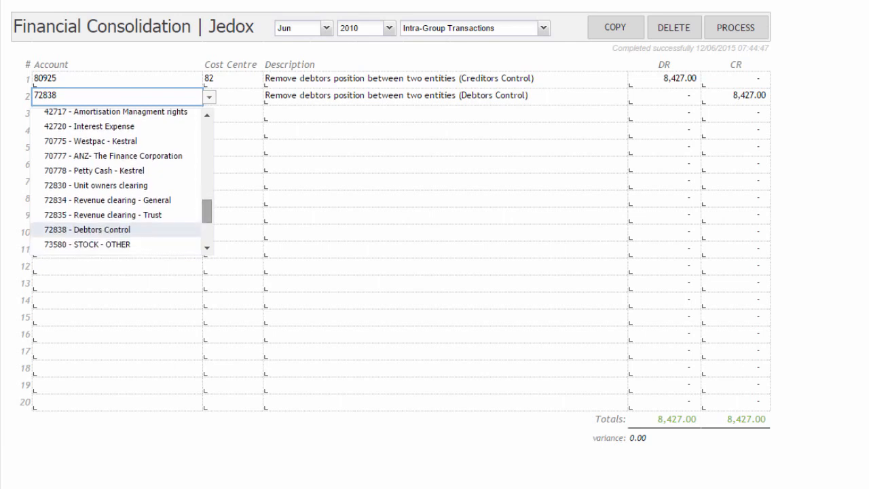
left_click(232, 96)
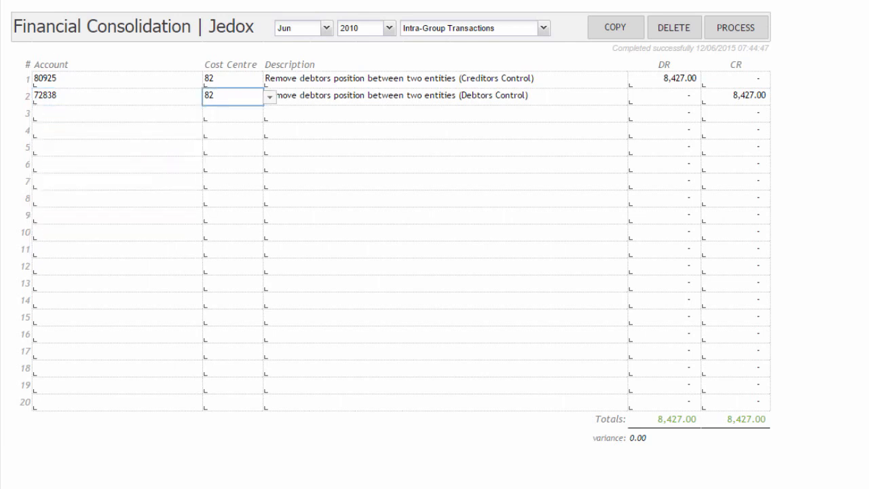
left_click(735, 97)
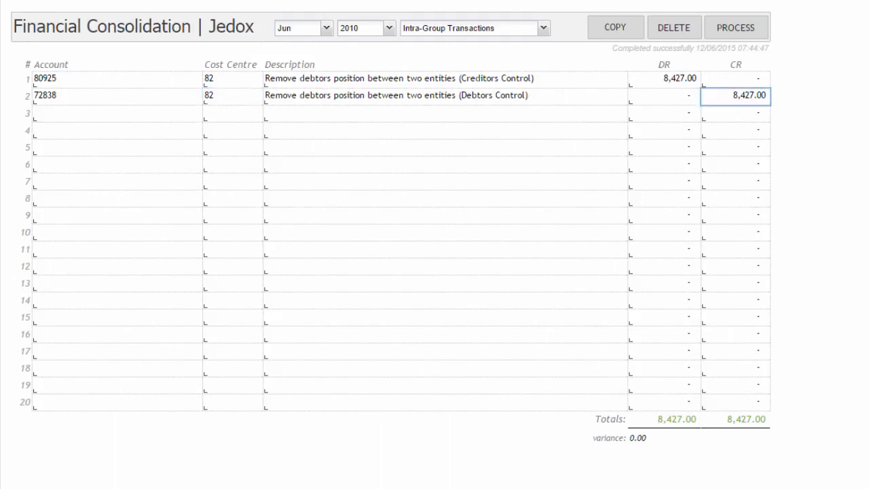
Try an unbalanced debit of 1,000.00 on line 3 of the entries, and reset it to 0
left_click(664, 113)
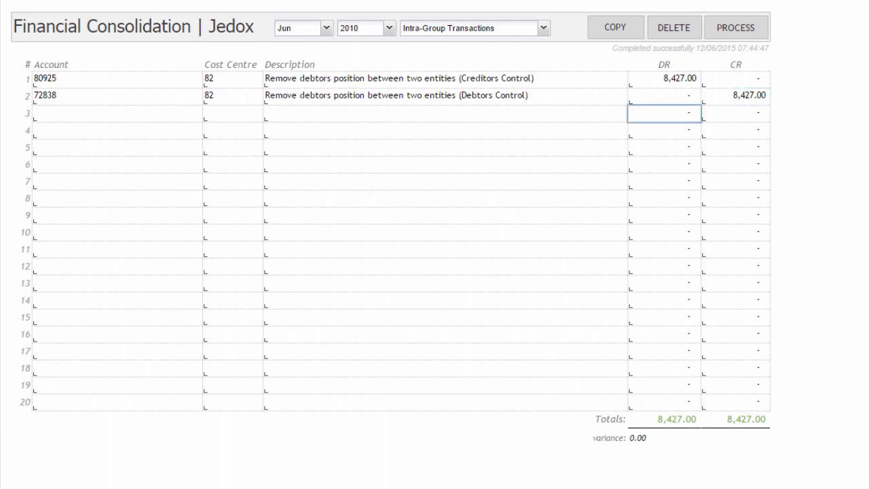
type("1000")
key("Return")
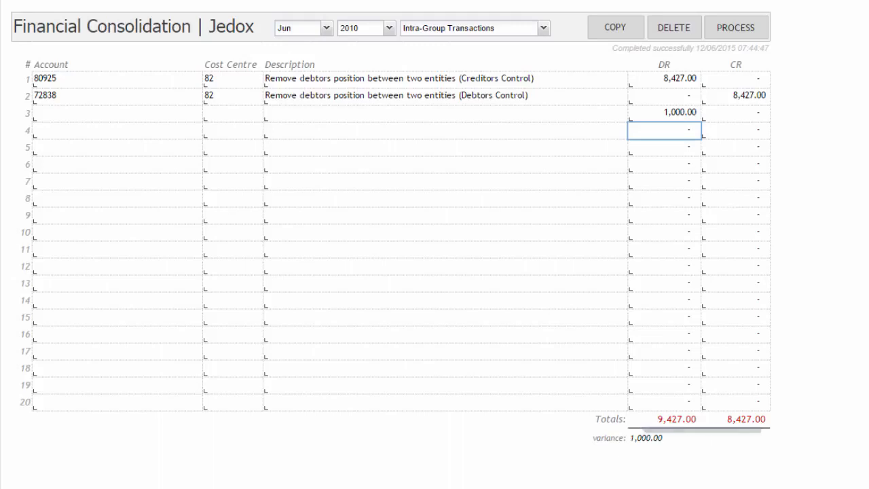
left_click(664, 113)
type("0")
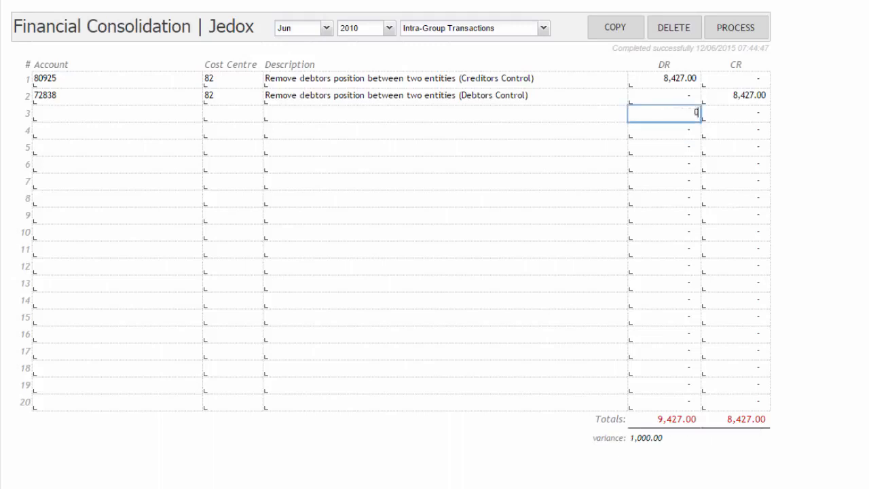
key("Return")
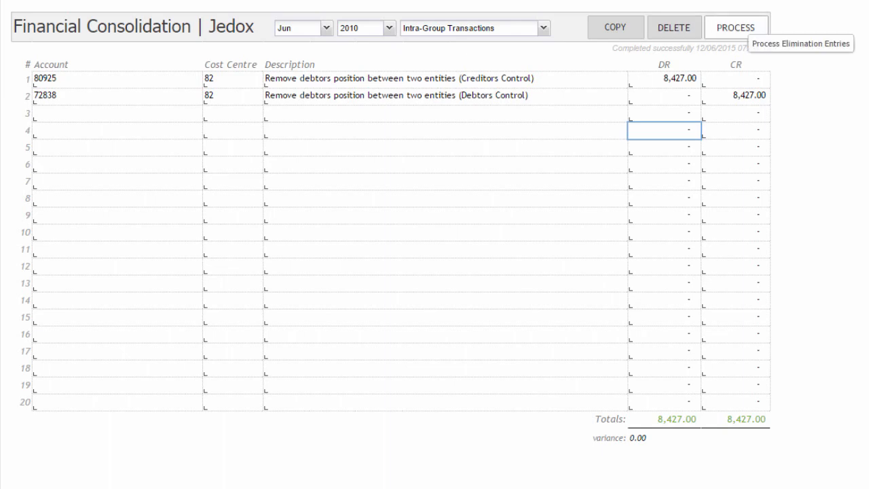
Process the June 2010 intra-group elimination entries and open the consolidated balance sheet
left_click(746, 29)
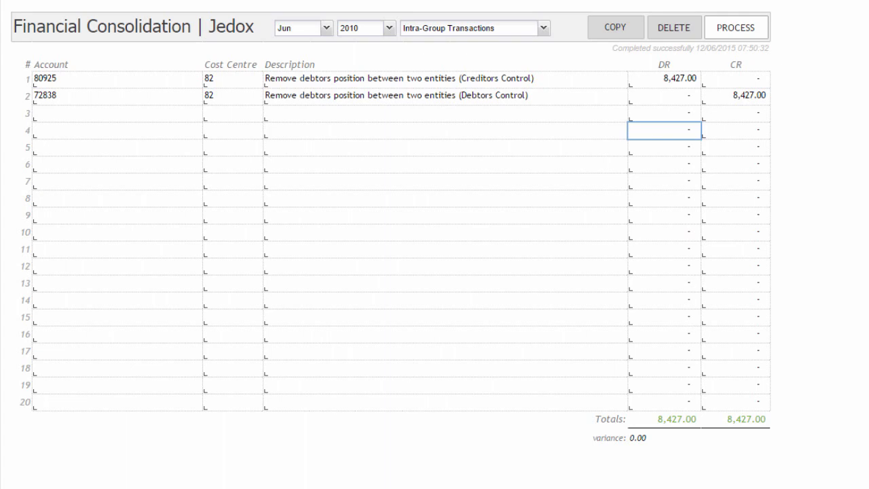
left_click(201, 26)
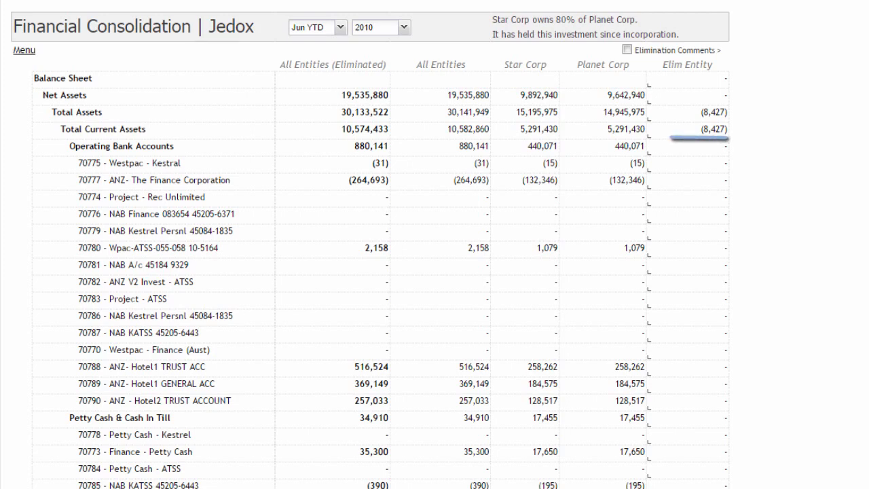
Examine the elimination amounts and comments for Debtors Control and Creditors in the balance sheet, and hide the elimination comments
scroll(435, 272, "down", 6)
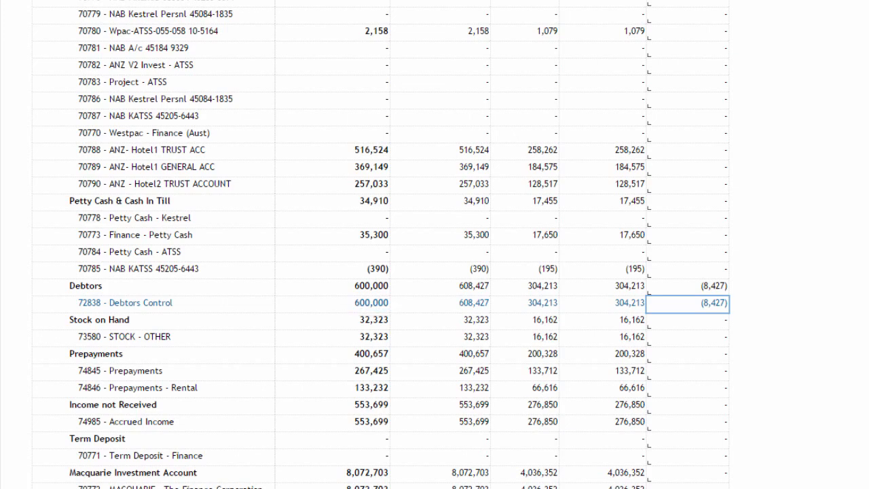
scroll(434, 244, "down", 5)
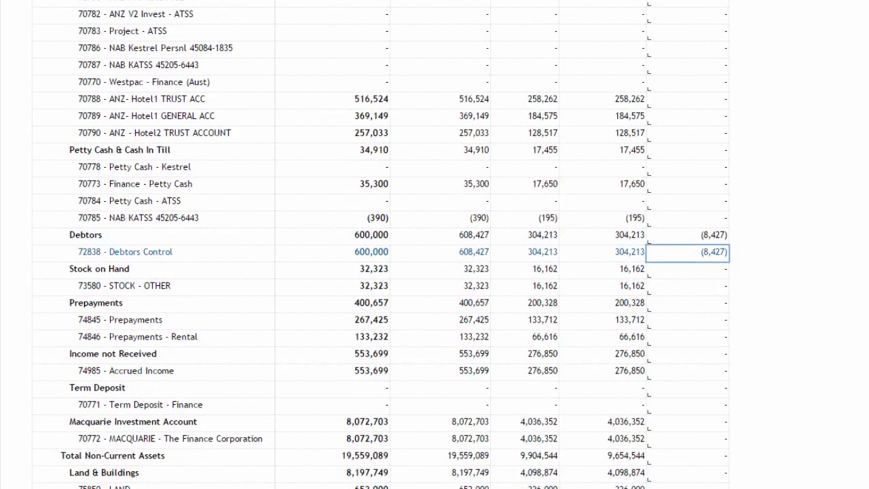
scroll(435, 245, "down", 9)
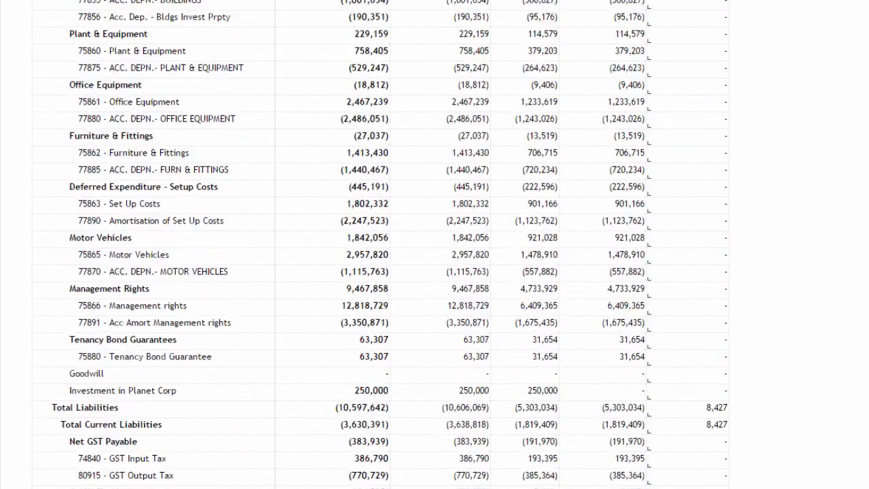
scroll(435, 244, "down", 7)
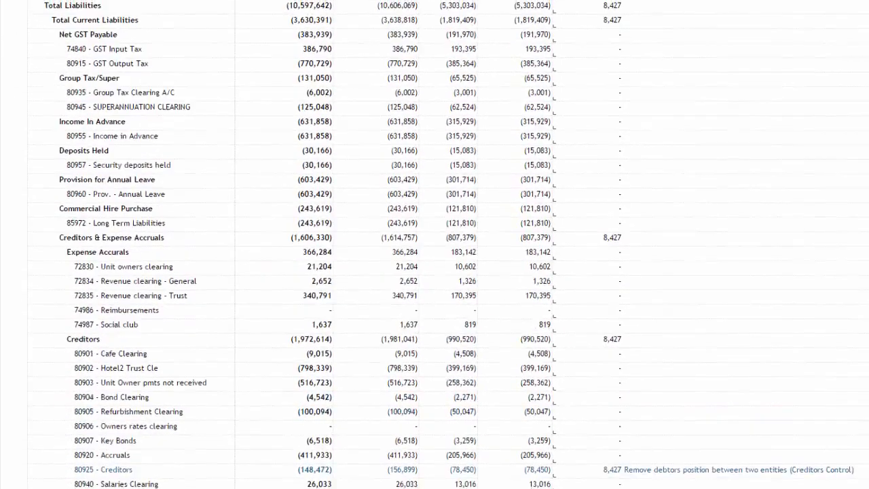
scroll(435, 272, "up", 10)
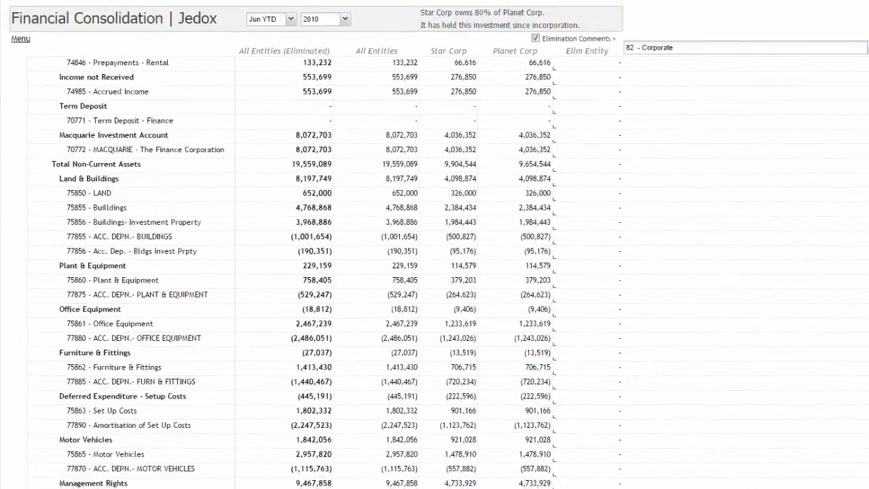
scroll(434, 272, "up", 3)
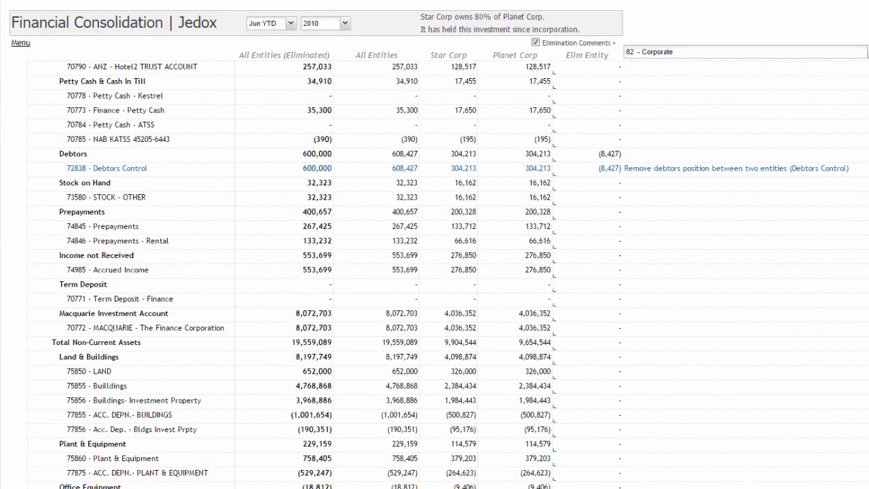
left_click(535, 43)
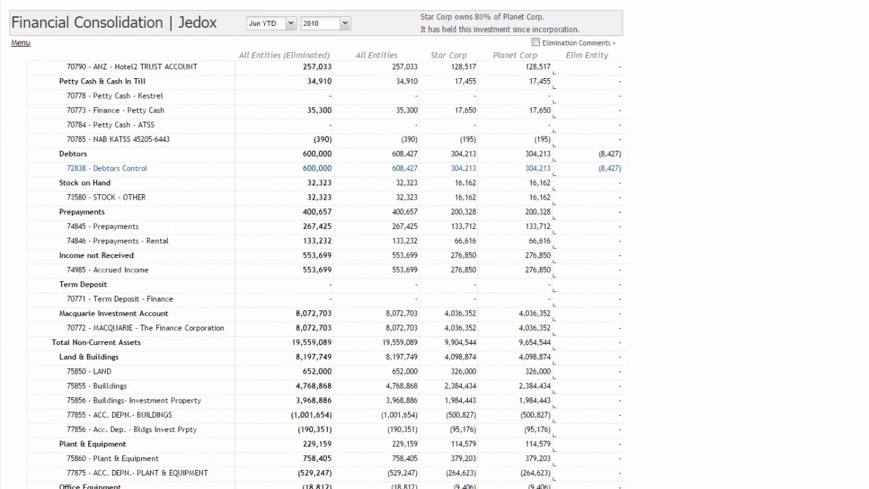
scroll(434, 272, "up", 8)
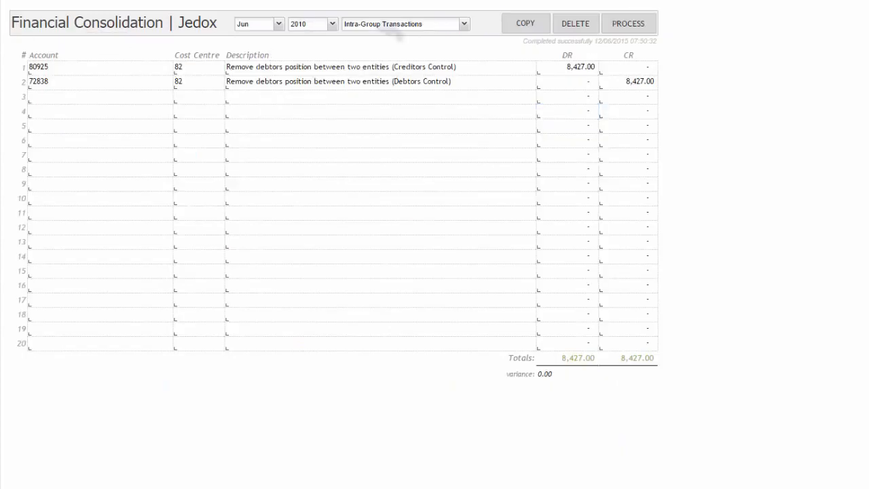
Switch to the Equity Elimination entries for June 2010, and process them after checking their debit and credit amounts
left_click(392, 25)
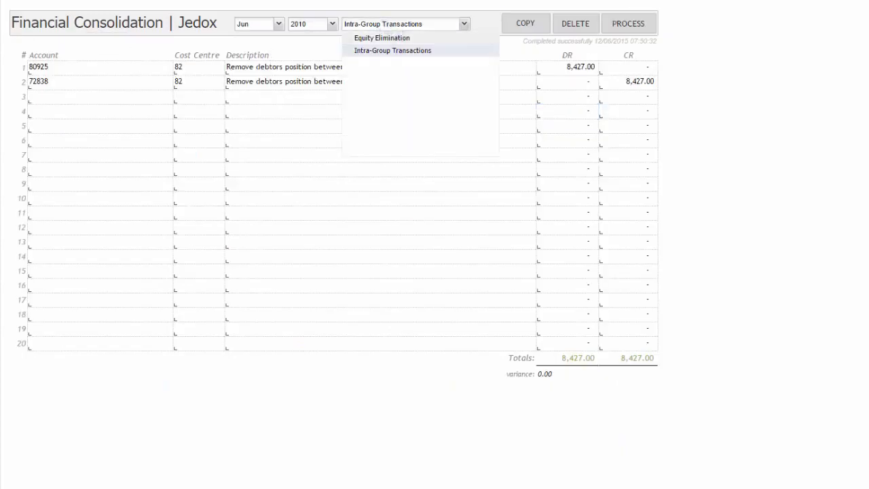
left_click(382, 38)
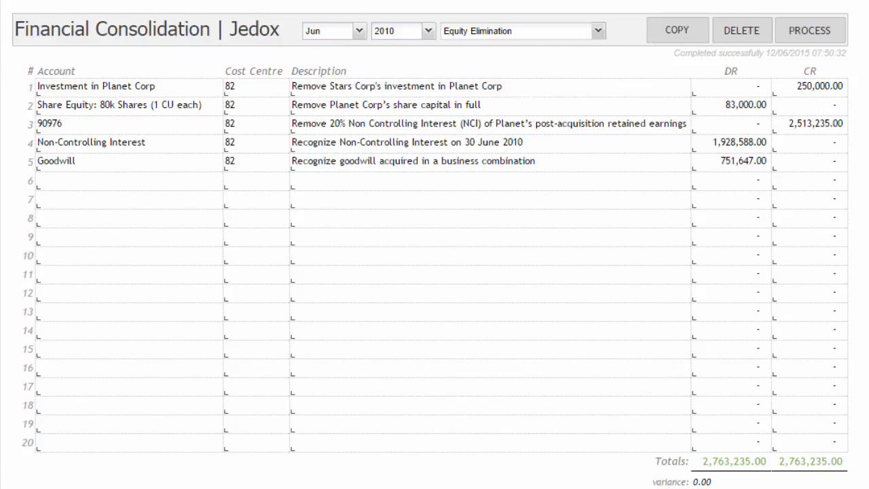
left_click(129, 87)
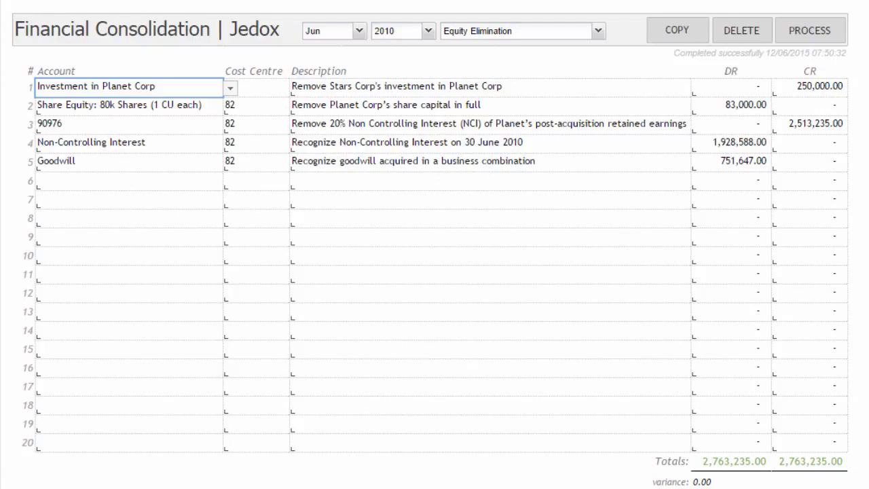
left_click(256, 87)
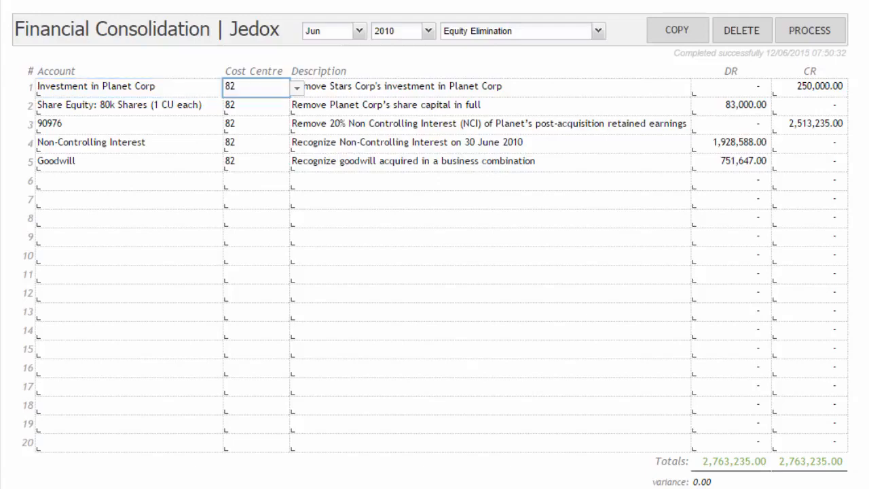
left_click(809, 88)
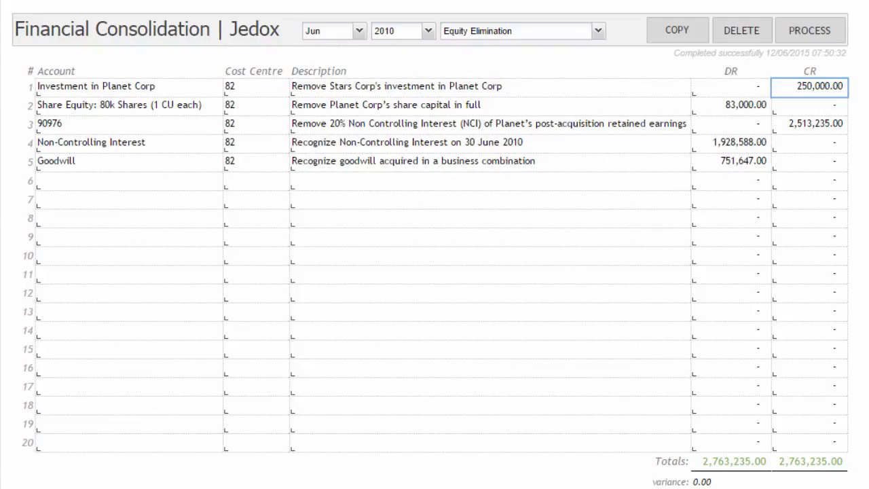
left_click(731, 106)
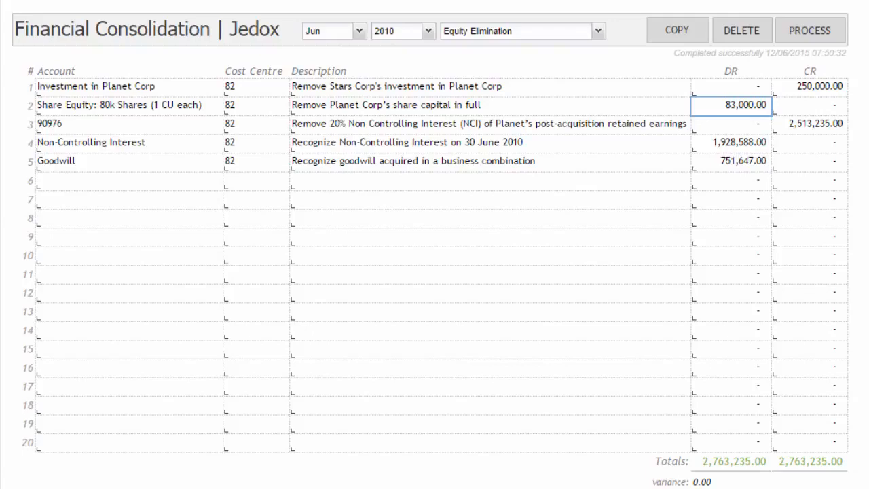
left_click(810, 125)
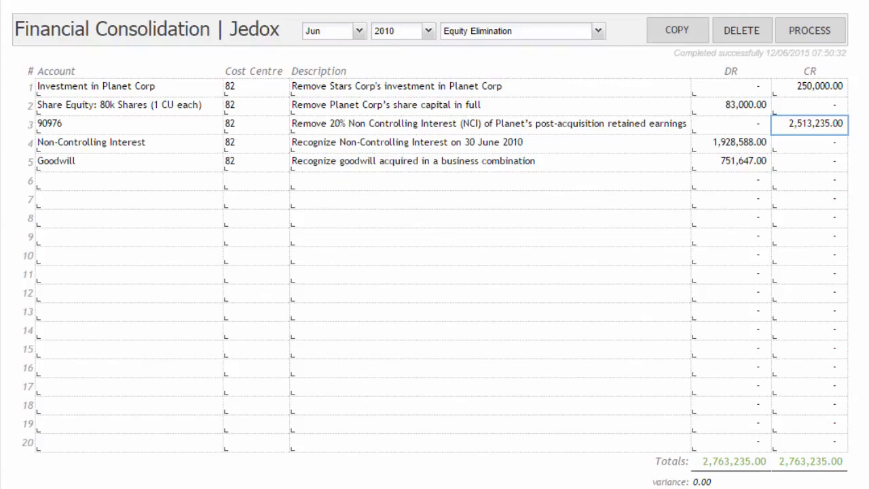
left_click(732, 144)
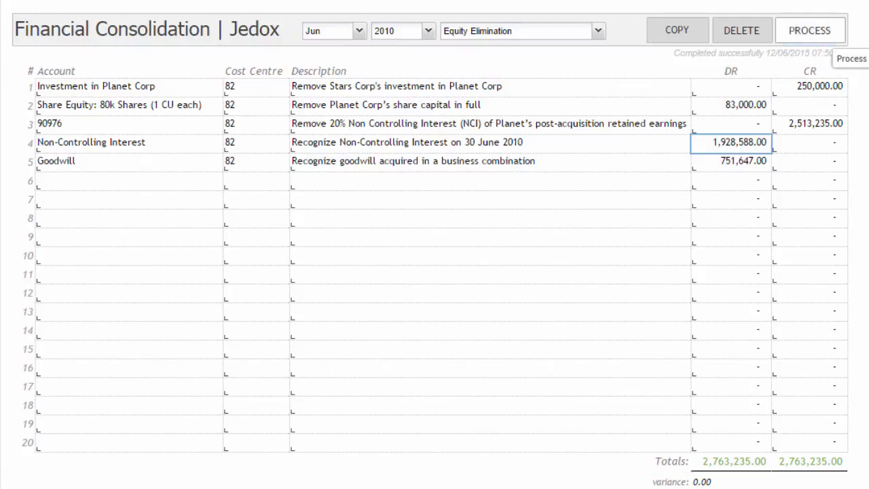
left_click(809, 30)
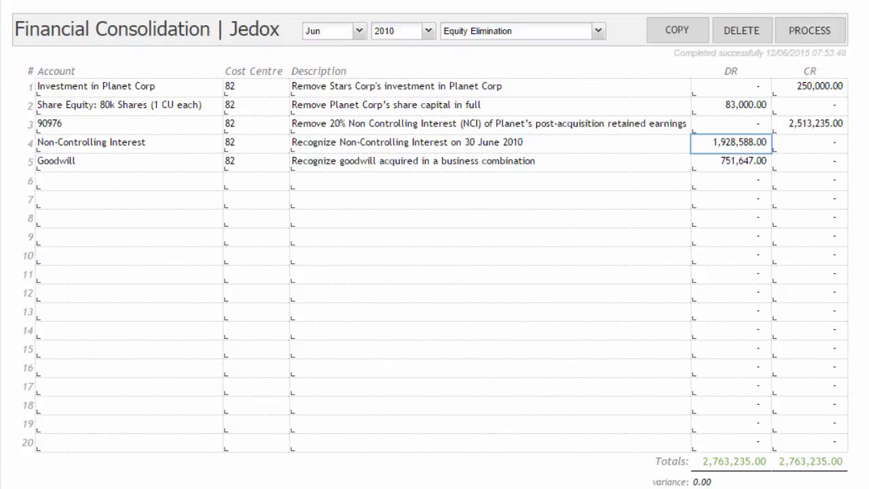
Open the consolidated balance sheet for June YTD 2010 and show the elimination comments
left_click(109, 30)
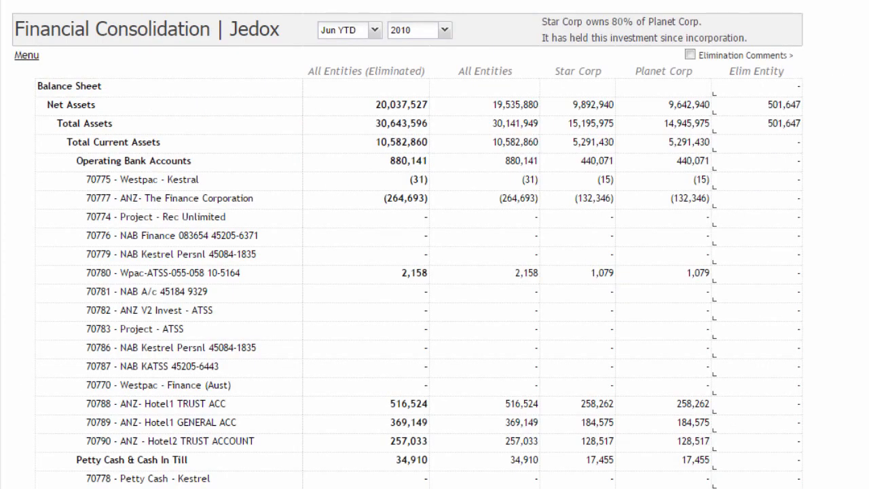
scroll(419, 282, "down", 3)
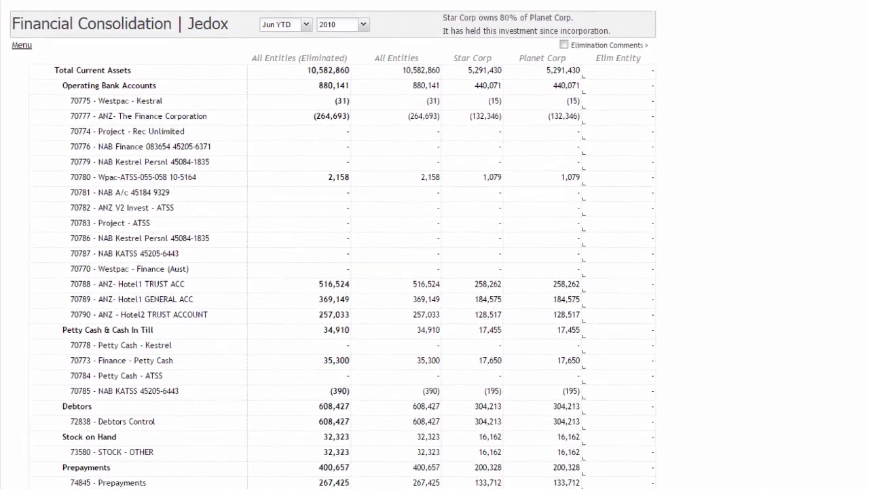
left_click(563, 45)
Examine the elimination amounts and comments for Goodwill and Investment in Planet Corp under the non-current assets
scroll(341, 277, "down", 4)
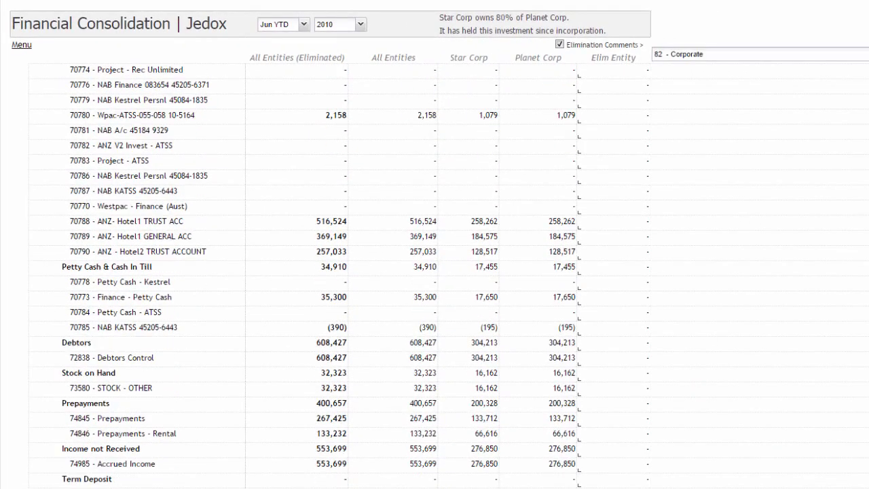
scroll(342, 277, "down", 20)
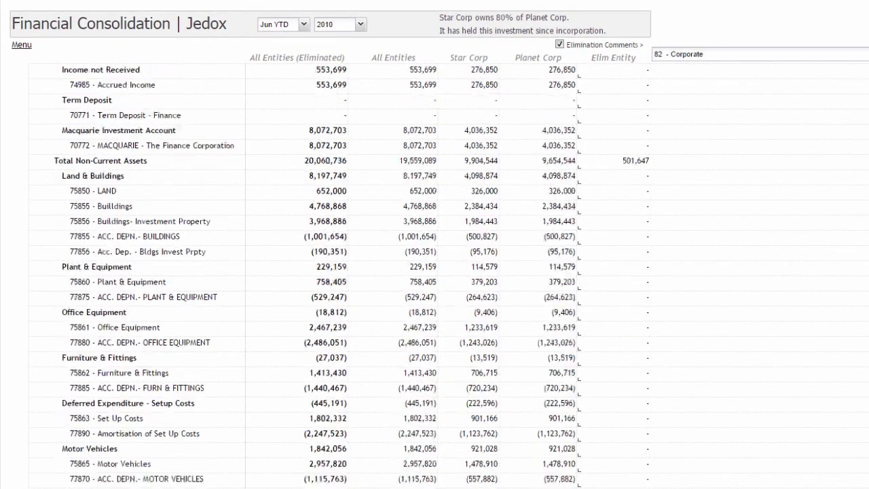
scroll(352, 274, "down", 8)
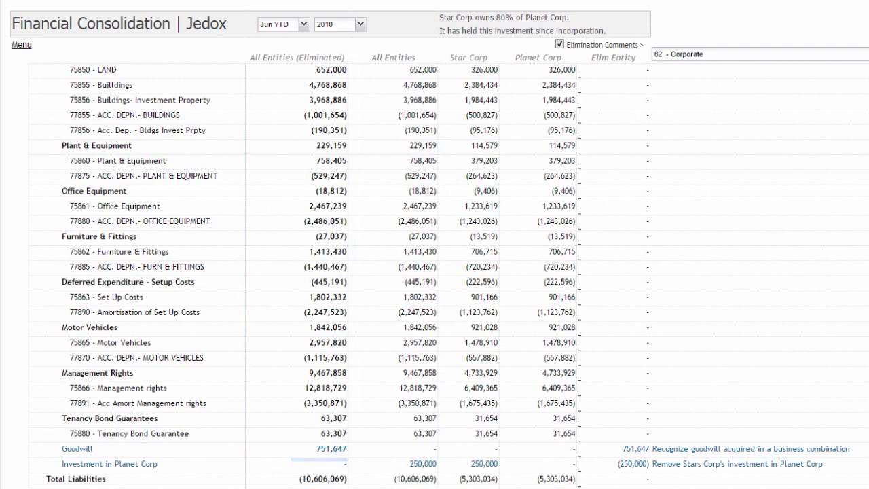
scroll(448, 274, "down", 1)
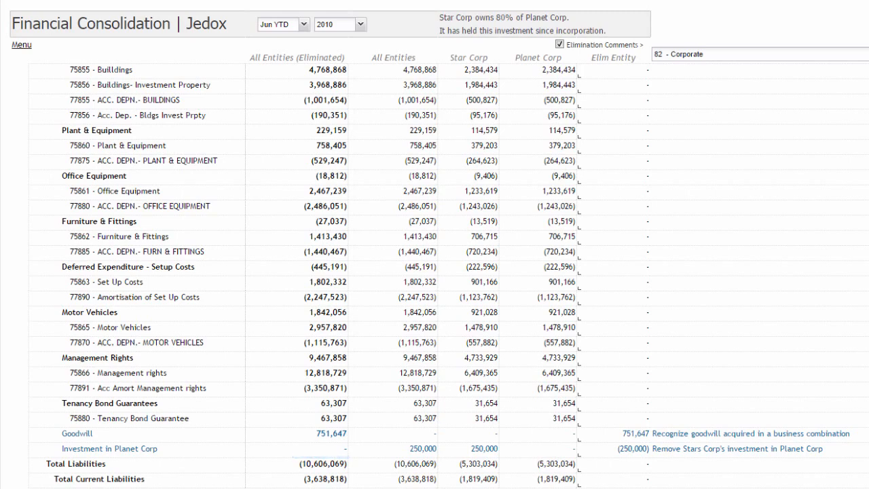
left_click(613, 449)
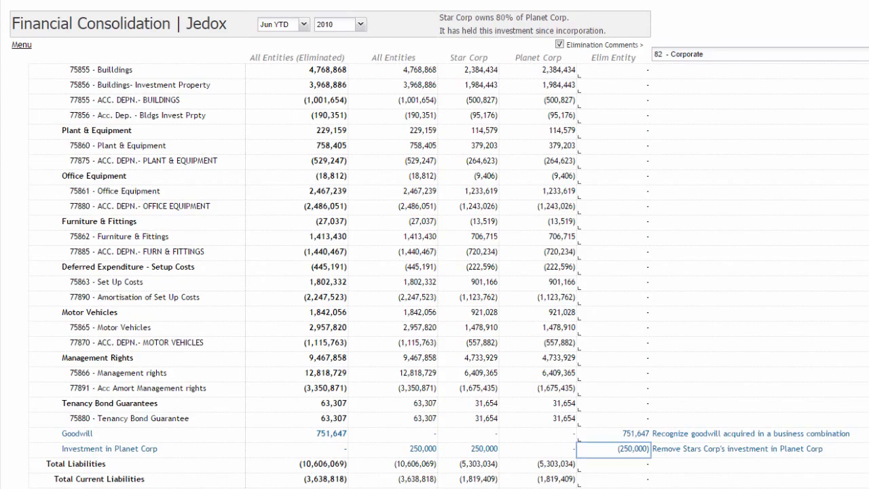
Examine the eliminations for Accumulated Funds, Planet Corp's share equity and Non-Controlling Interest in the reserves, and return to the start of the balance sheet
scroll(434, 271, "down", 15)
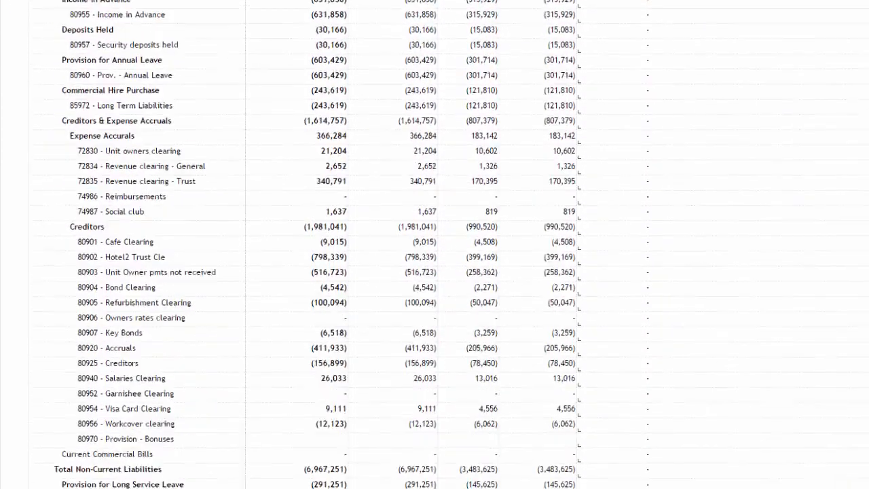
scroll(434, 271, "down", 8)
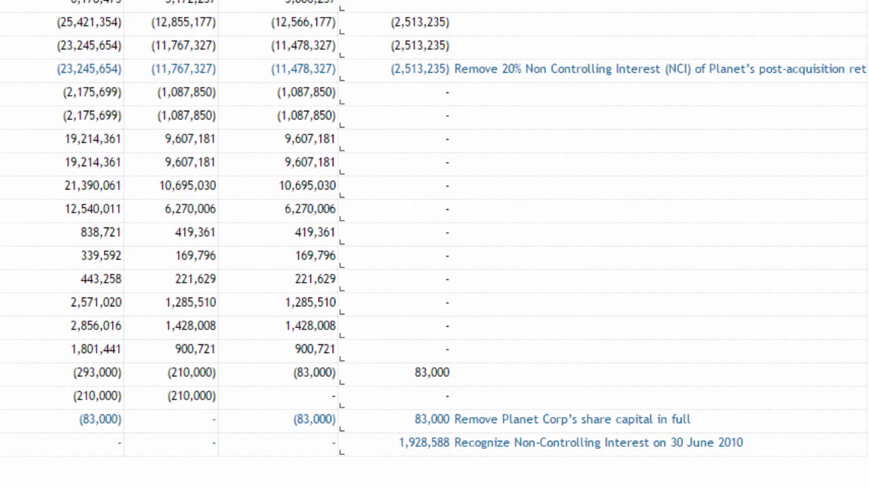
left_click(395, 421)
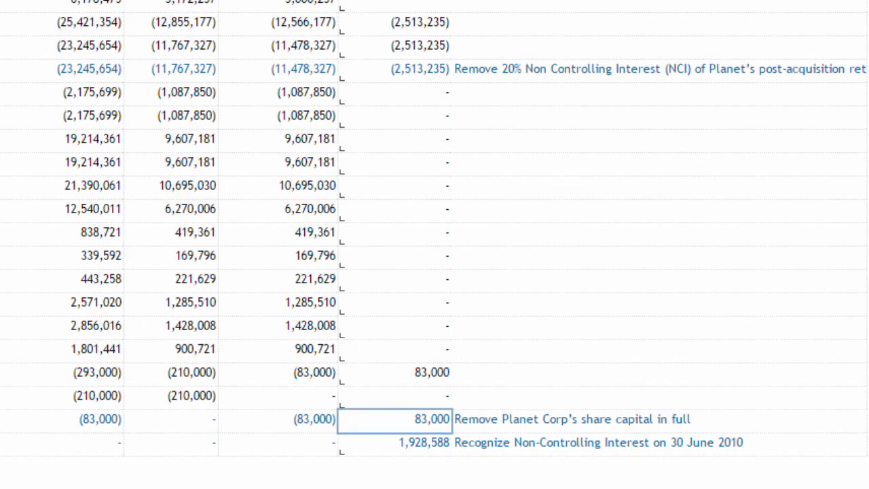
left_click(395, 444)
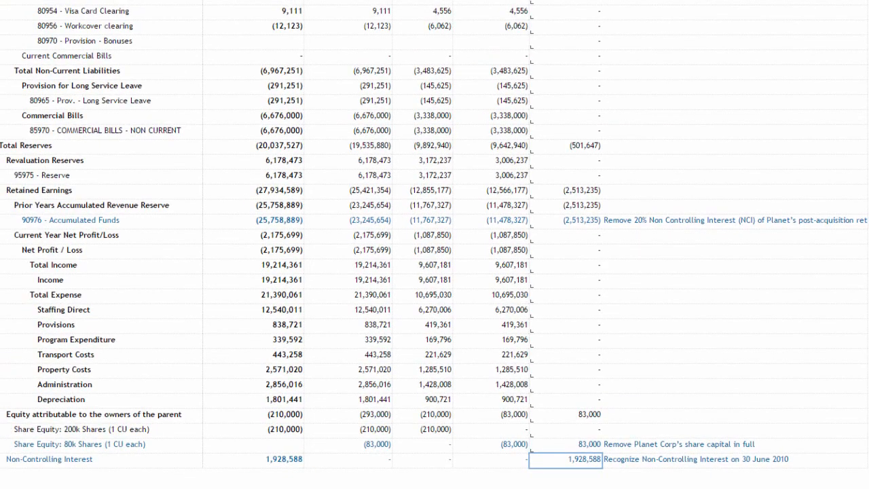
scroll(435, 245, "up", 4)
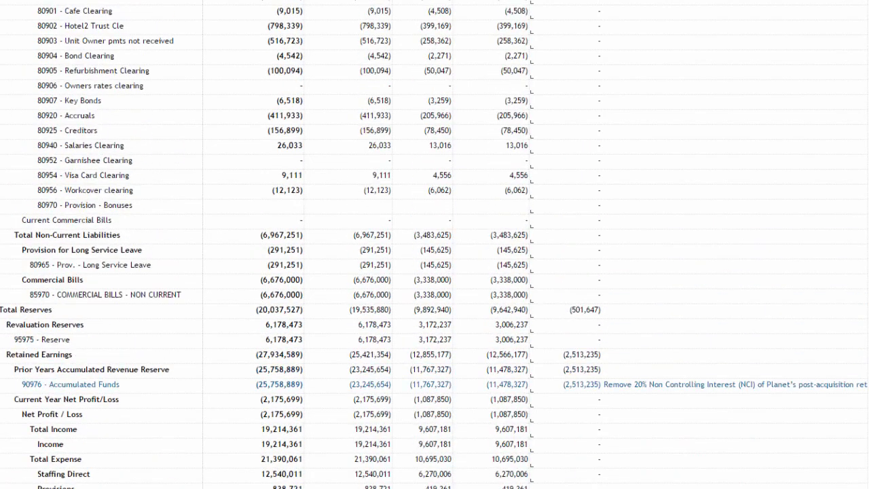
scroll(434, 245, "up", 15)
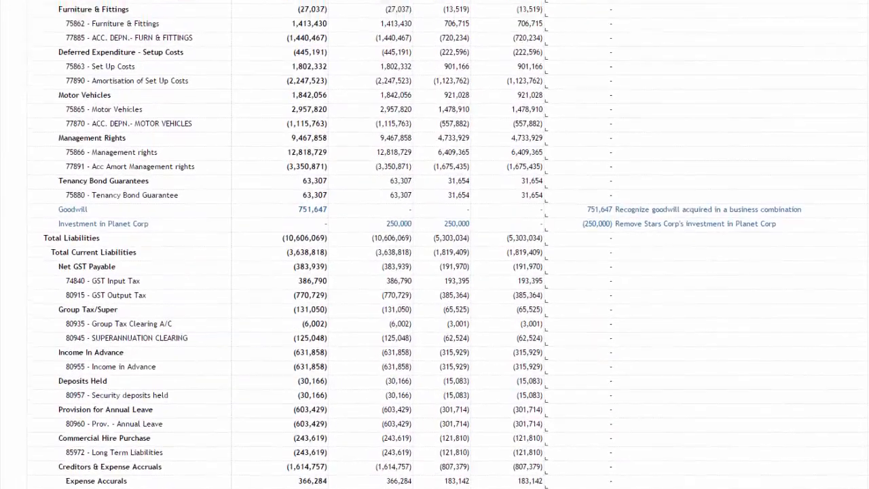
scroll(434, 244, "up", 1)
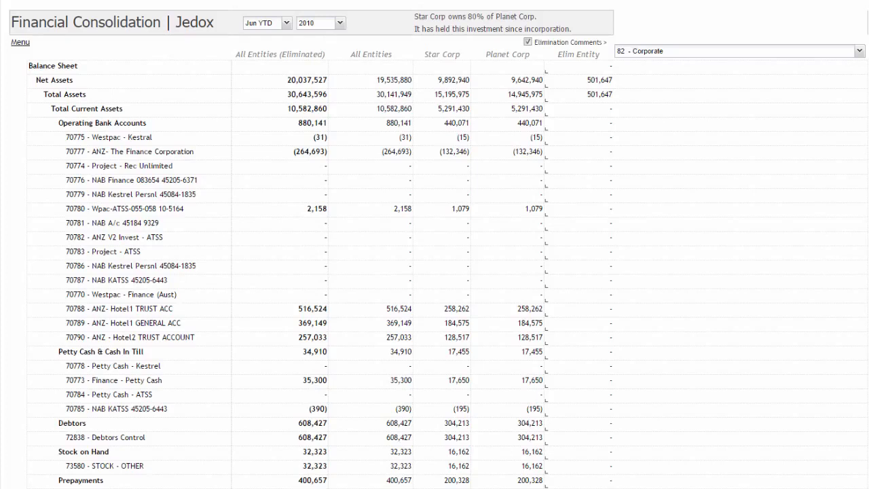